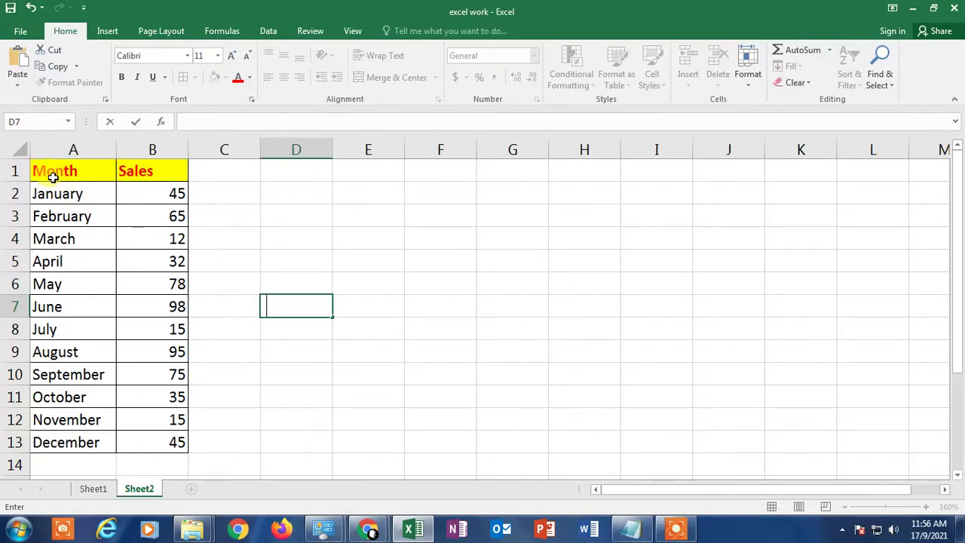
- Select the month names, then click through several Month and Sales cells in the table
drag(41, 174, 53, 442)
click(86, 215)
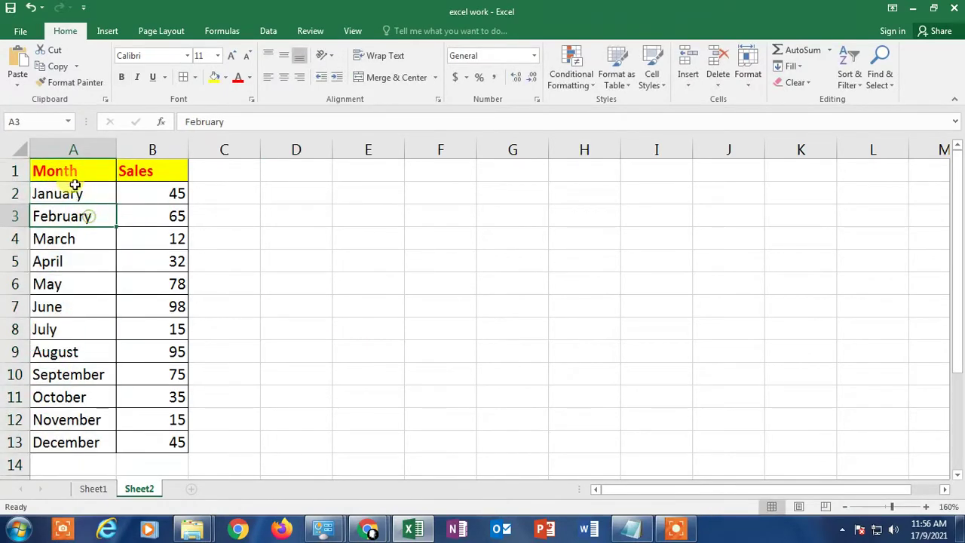
click(60, 239)
click(151, 173)
click(162, 198)
click(169, 327)
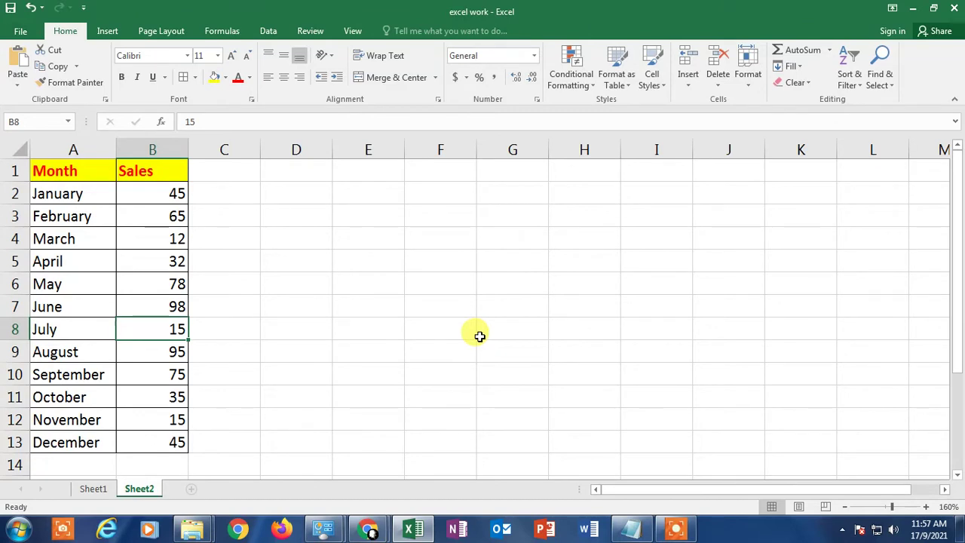
click(368, 315)
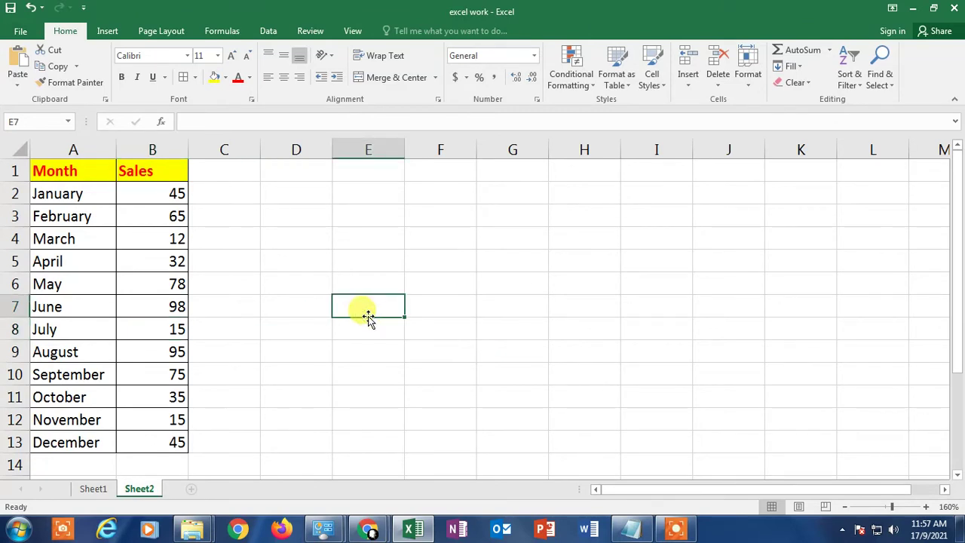
click(308, 253)
- Apply blue Gradient Fill data bars to the Sales values in B2:B13
drag(150, 191, 173, 441)
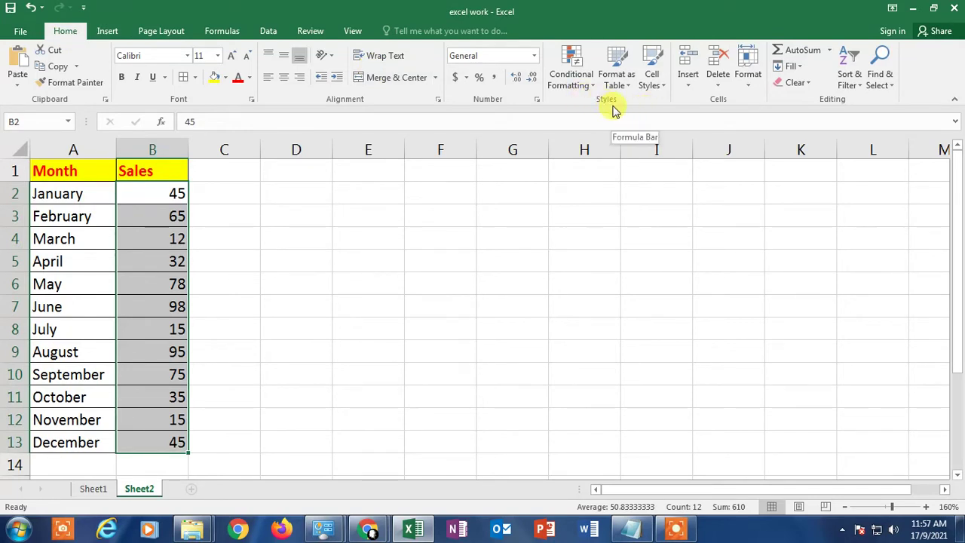
click(589, 88)
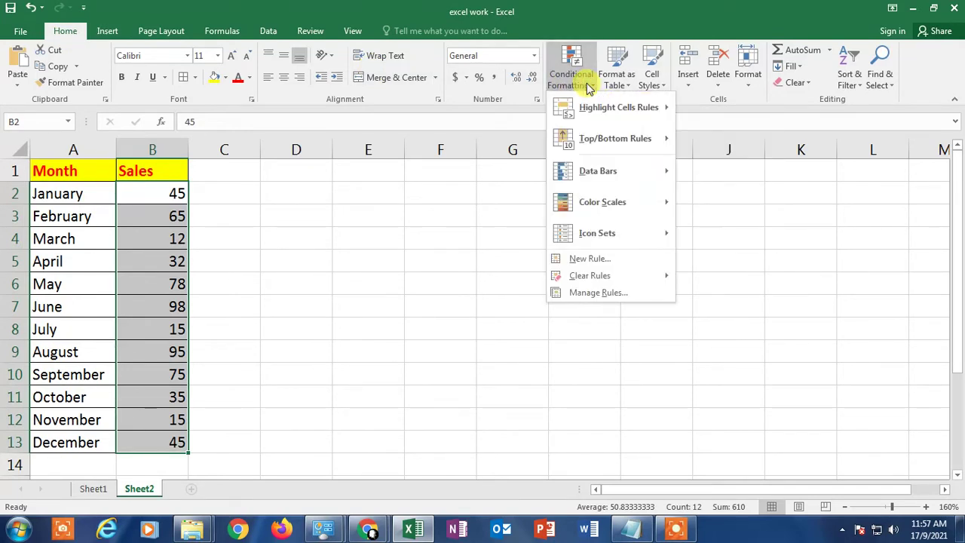
mouse_move(607, 173)
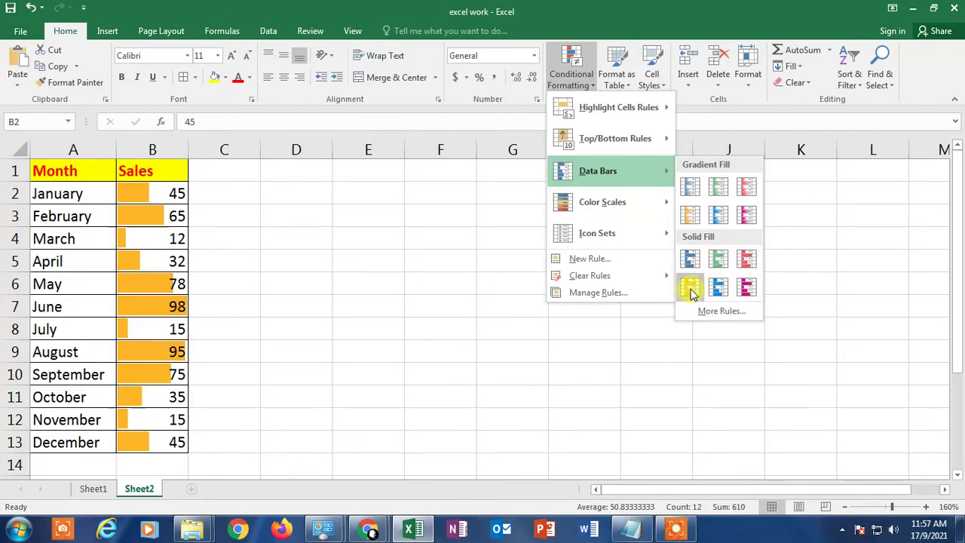
click(693, 188)
click(315, 251)
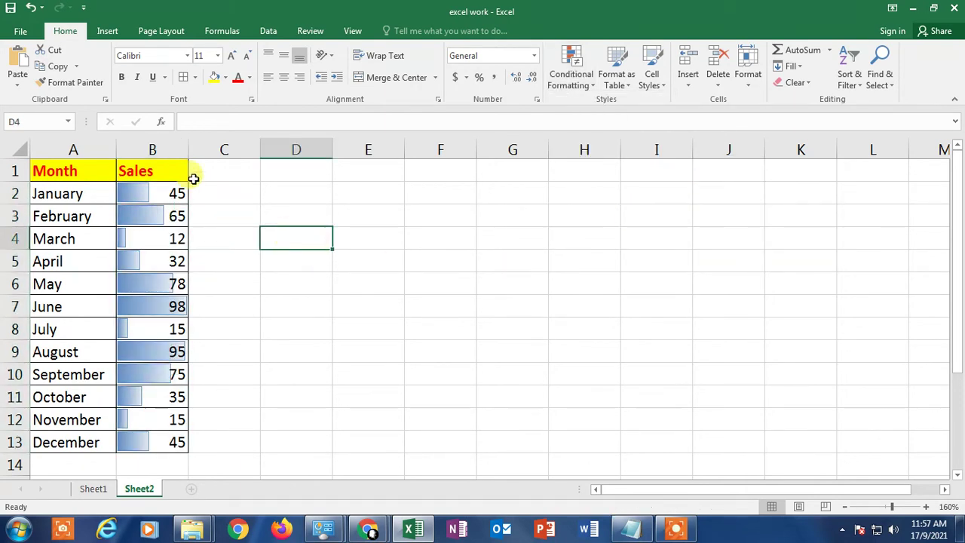
- Widen column B and check the bar lengths for April through August
drag(188, 151, 215, 150)
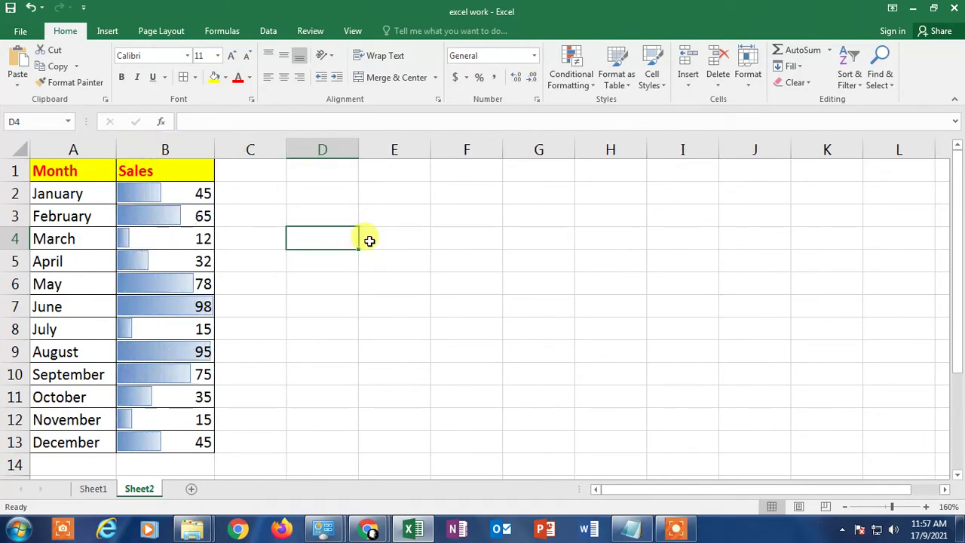
click(369, 239)
click(183, 345)
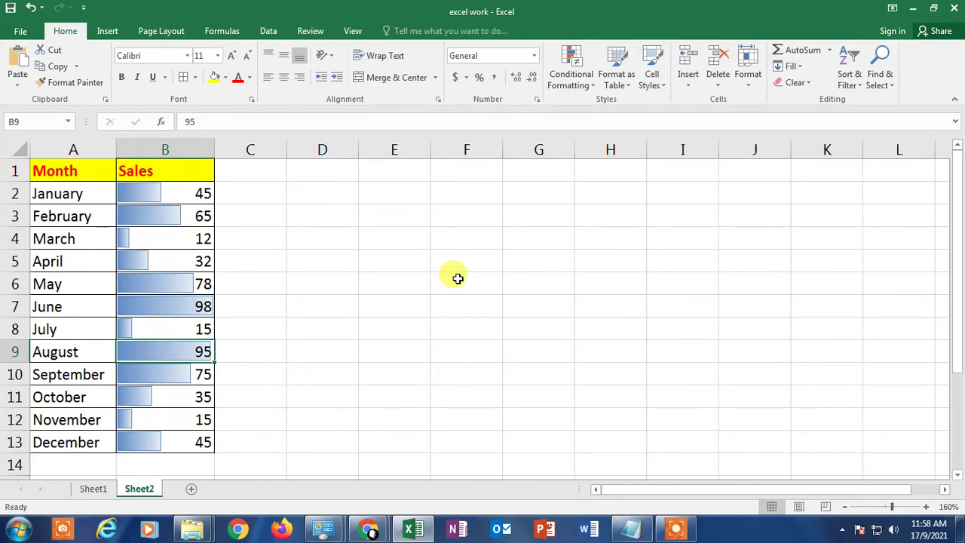
click(343, 265)
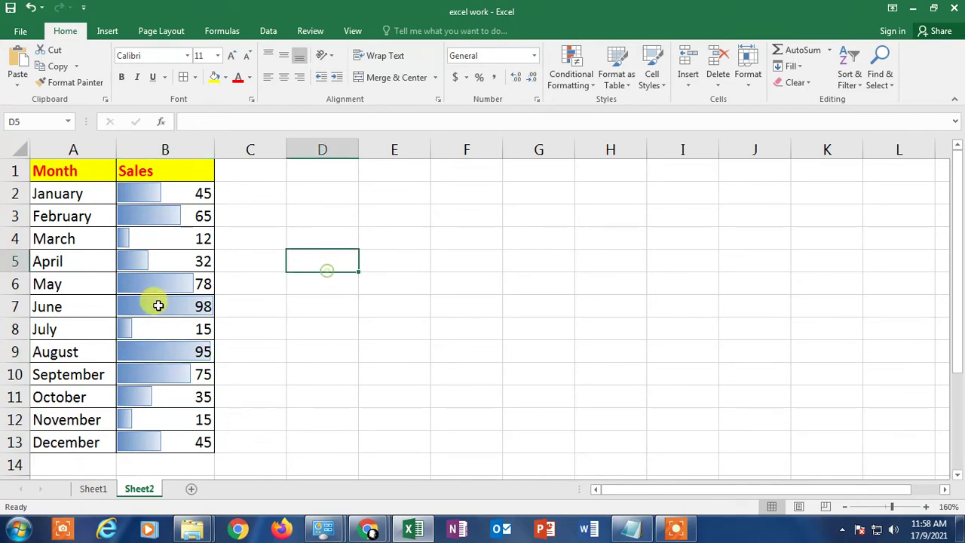
click(160, 306)
click(156, 282)
click(158, 256)
click(162, 285)
click(162, 298)
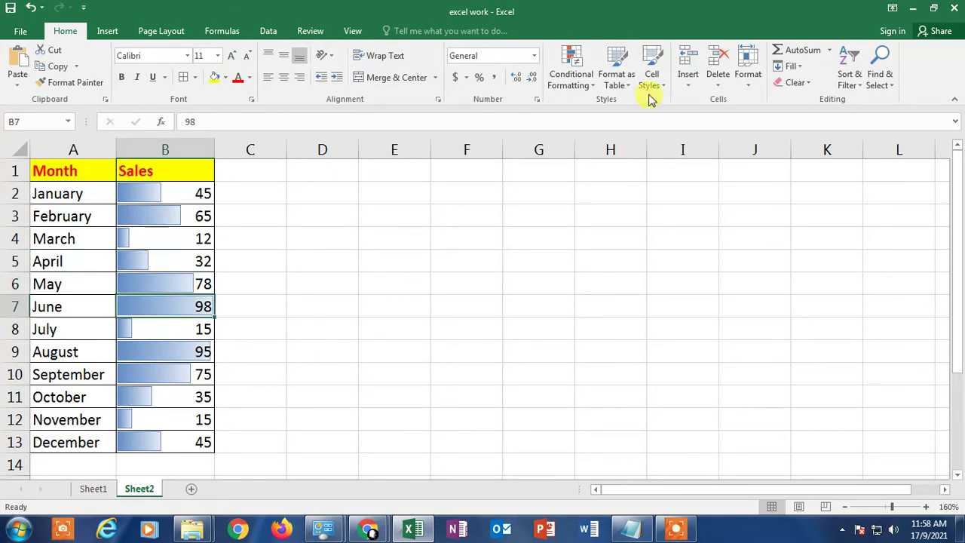
click(586, 85)
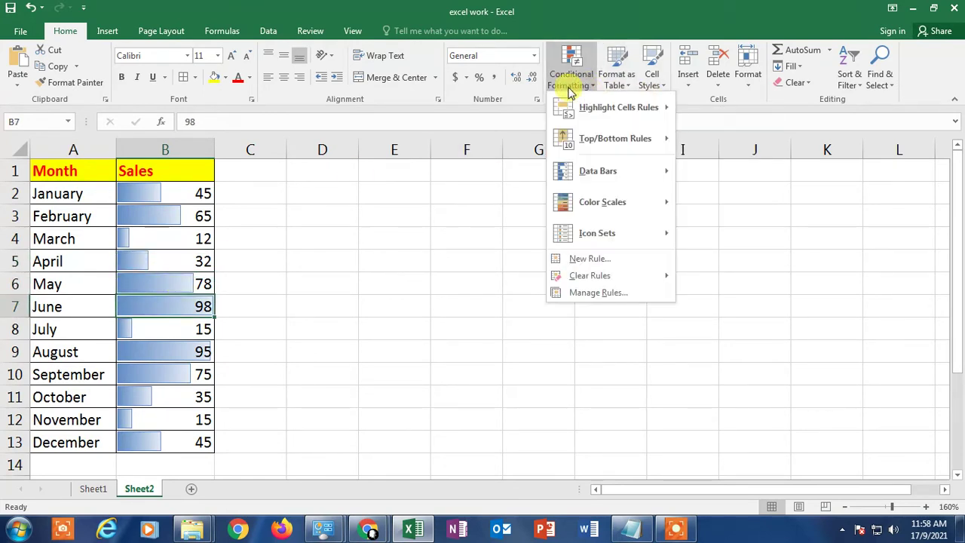
- Open the existing Sales data bar rule for editing from Manage Rules
click(596, 293)
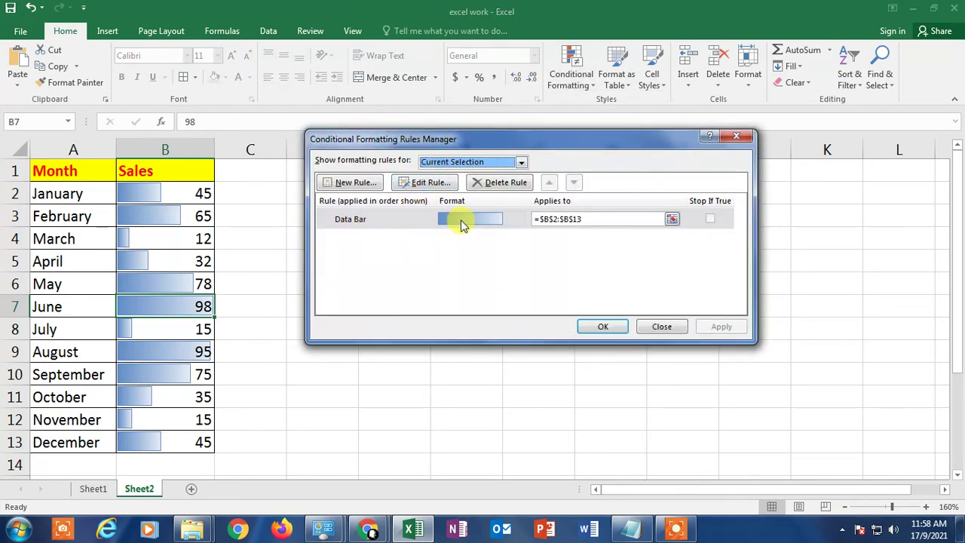
click(433, 186)
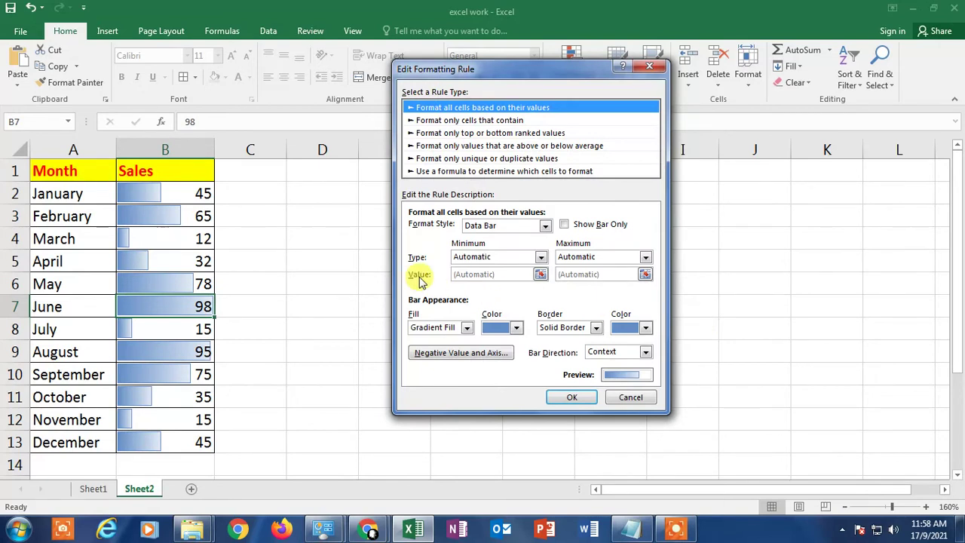
drag(506, 69, 629, 68)
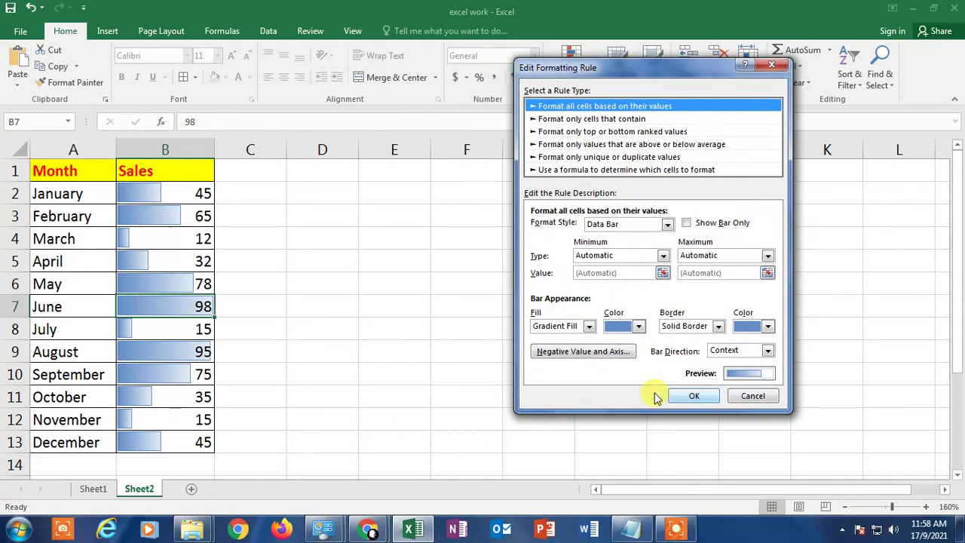
- Change the data bar Fill Color to yellow in the rule editor
click(640, 326)
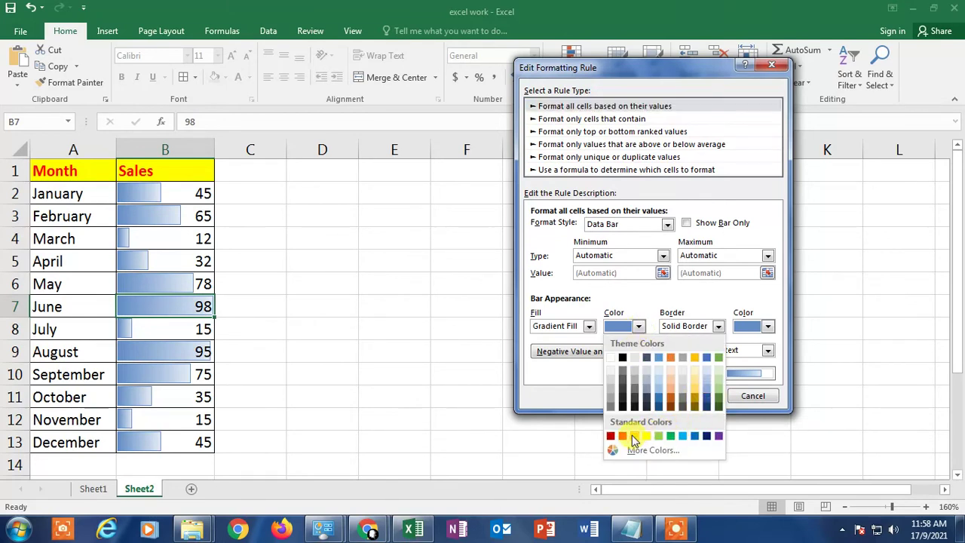
click(633, 436)
click(640, 326)
click(707, 398)
click(640, 327)
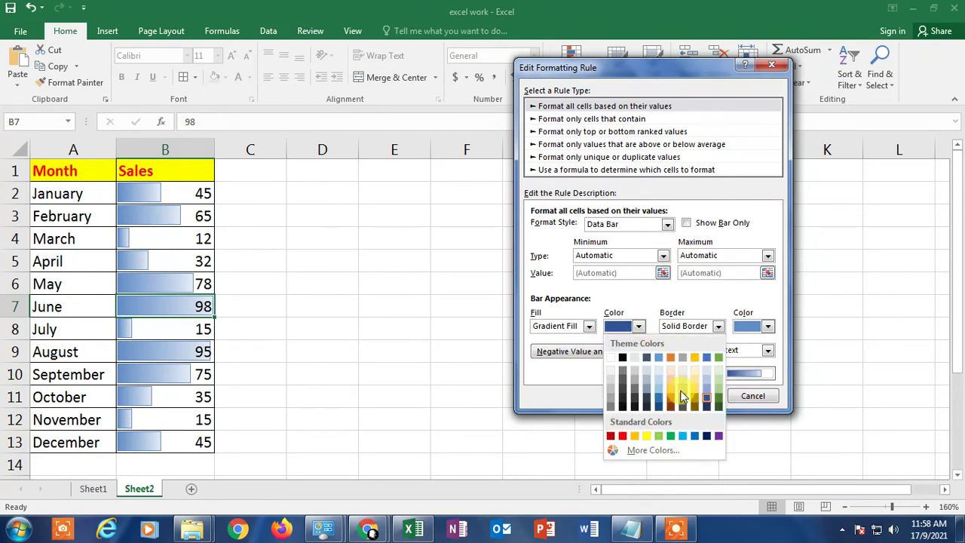
click(647, 436)
click(551, 375)
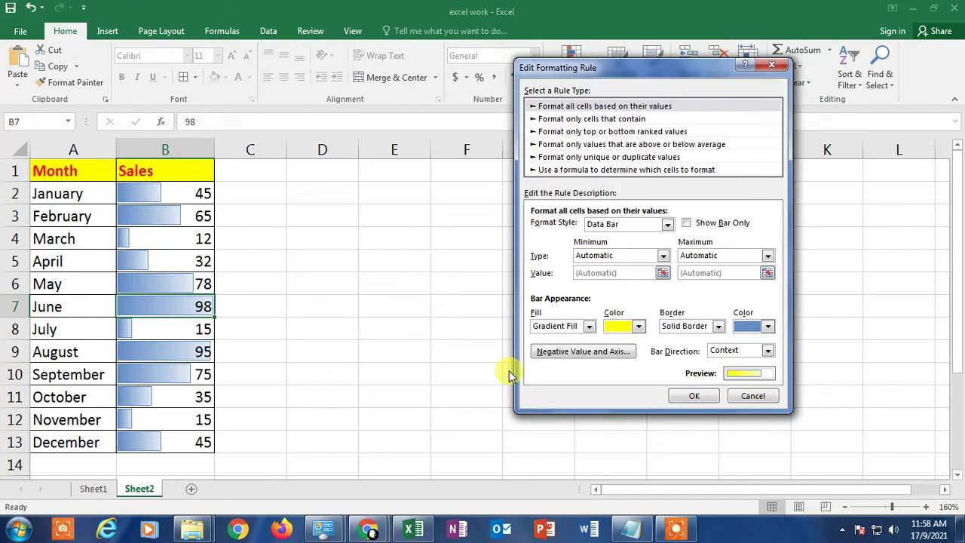
drag(634, 68, 571, 71)
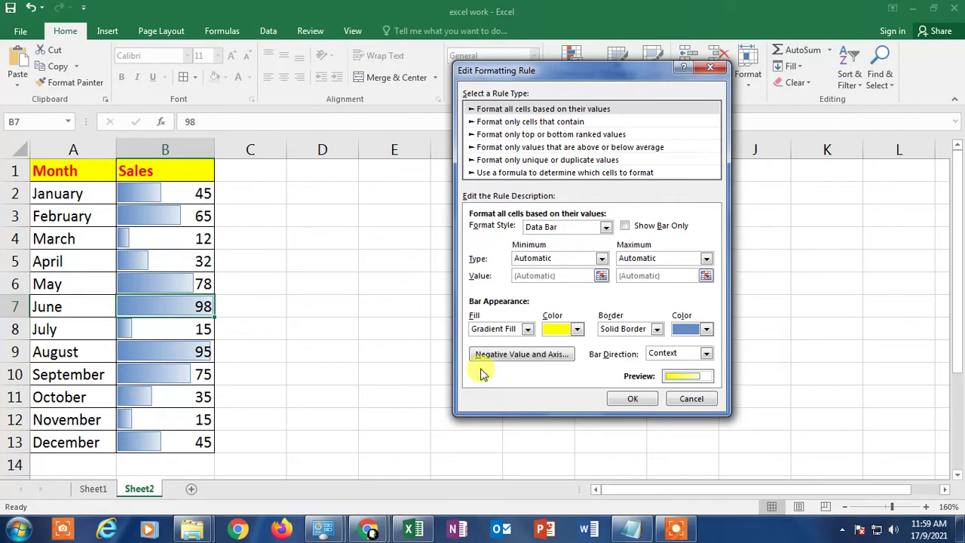
- Set negative bars to red fill, then confirm all three dialogs so the bars turn yellow
click(519, 358)
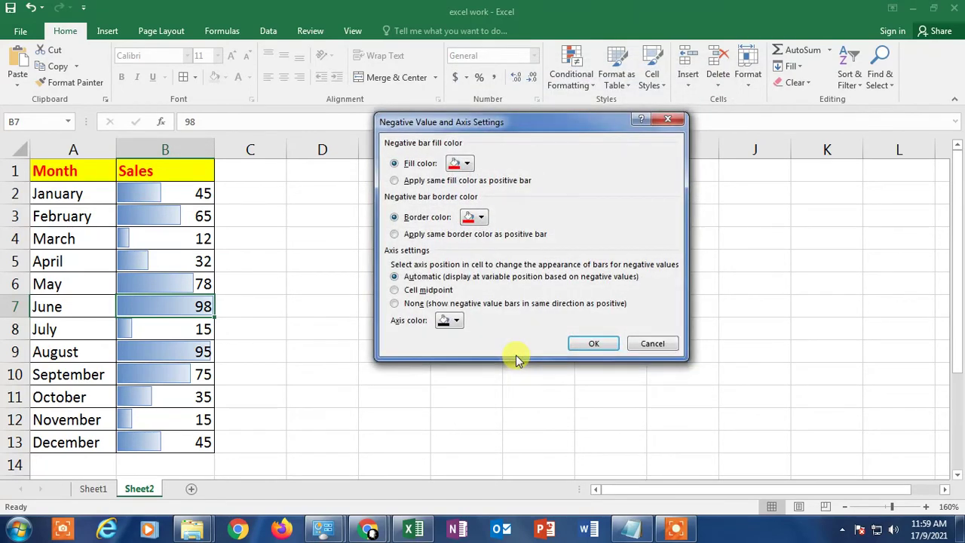
click(465, 166)
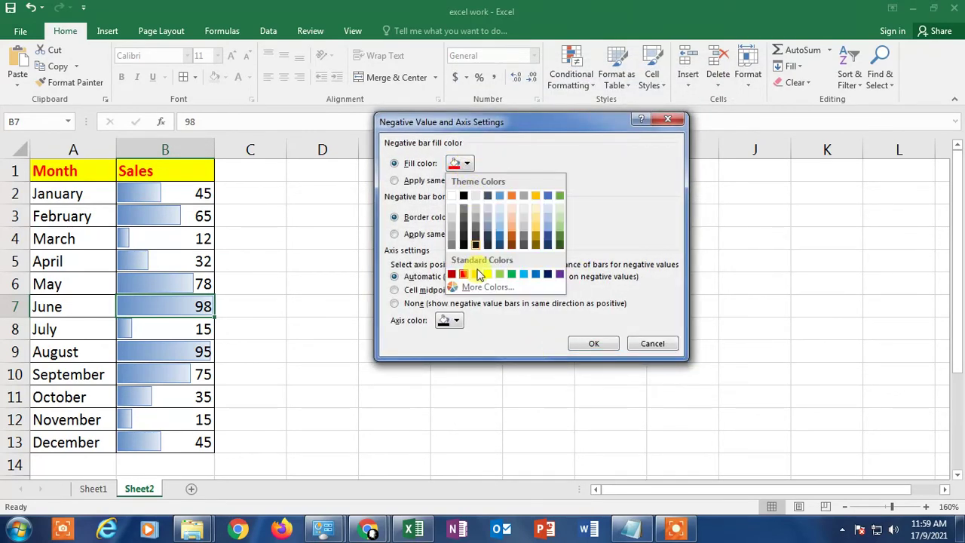
click(452, 274)
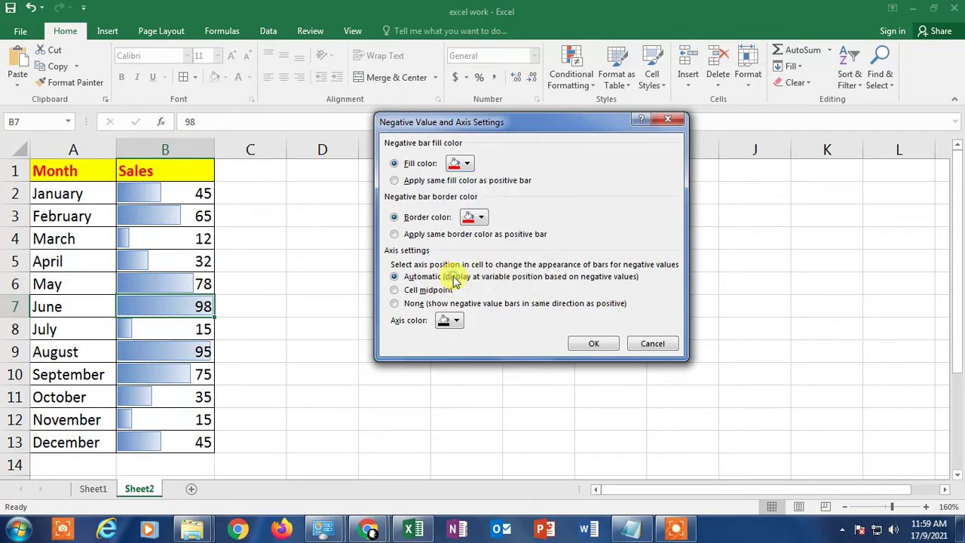
click(467, 164)
click(456, 276)
click(594, 343)
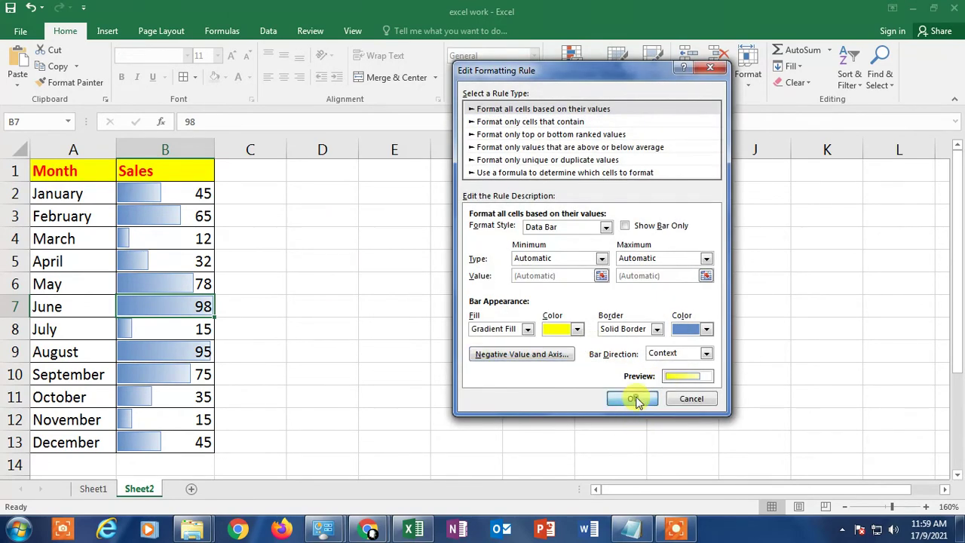
click(633, 398)
click(596, 328)
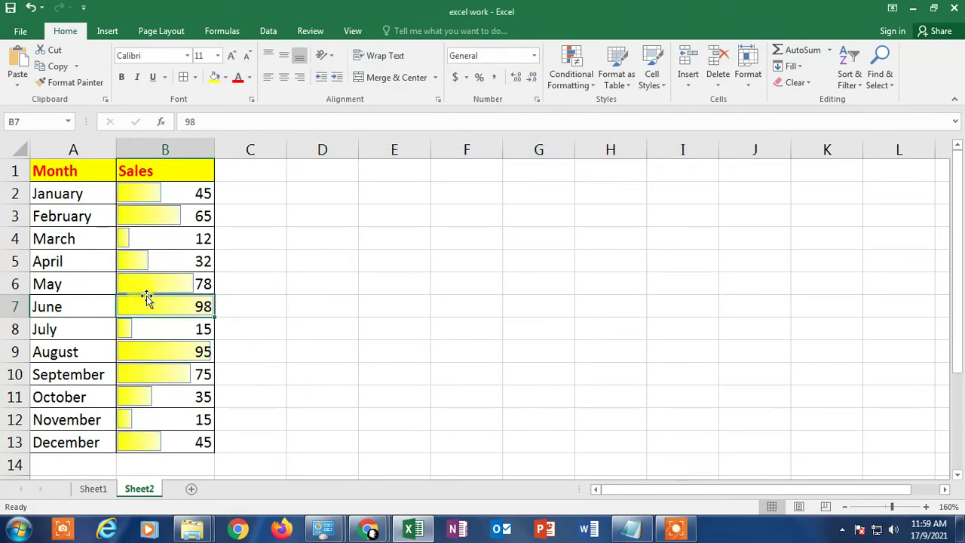
- Click through several Sales values in column B, from January to November
click(143, 191)
click(129, 260)
click(128, 284)
click(125, 352)
click(127, 420)
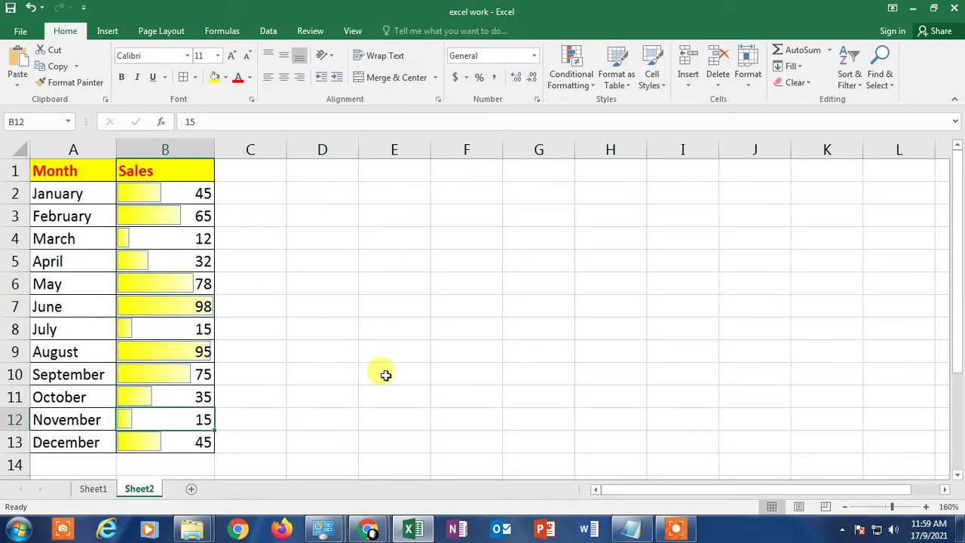
- Enter -12 as March's sales in B4
click(186, 237)
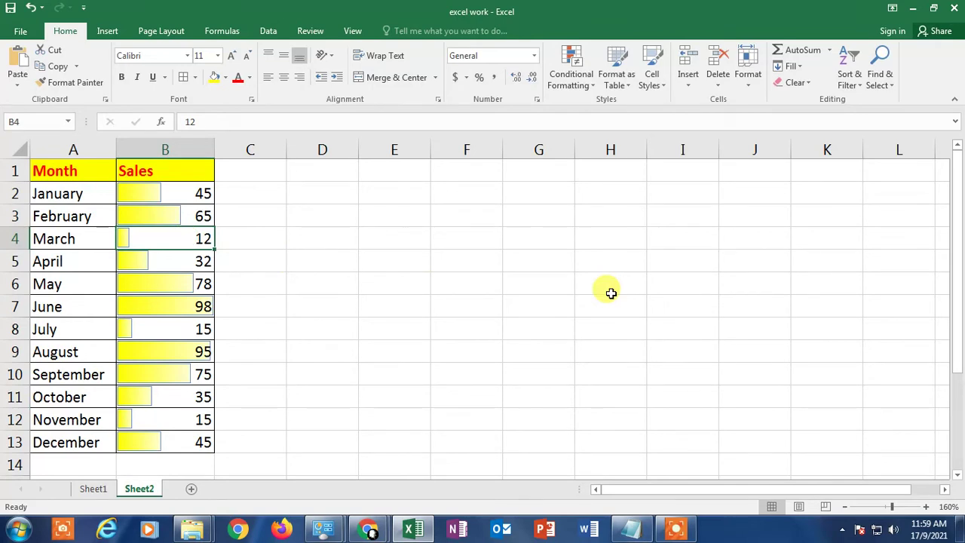
text(-1)
key(Return)
key(Up)
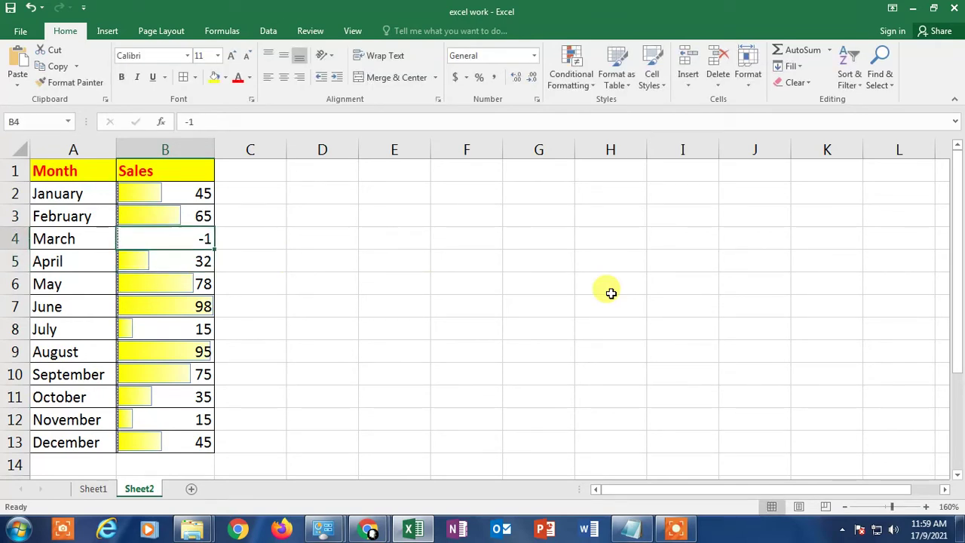
text(-12)
key(Return)
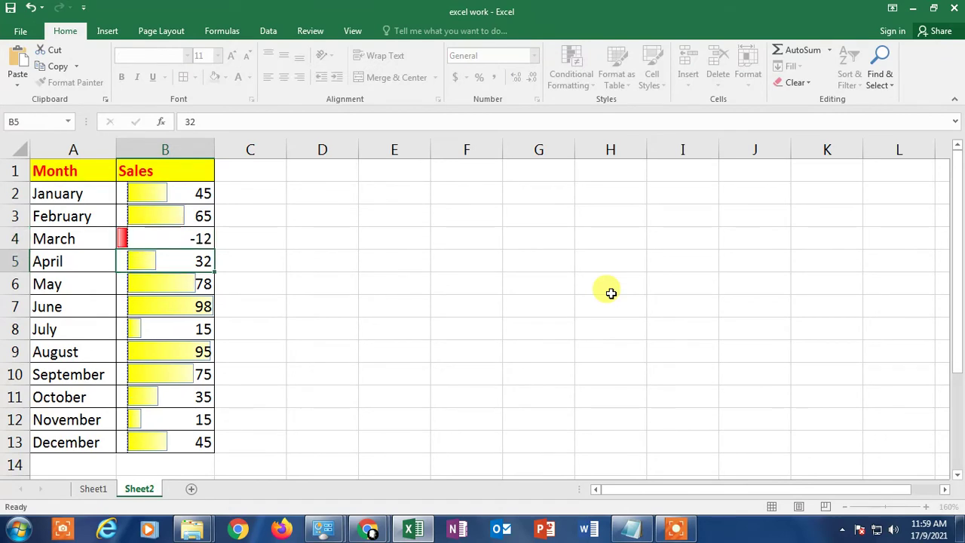
key(Up)
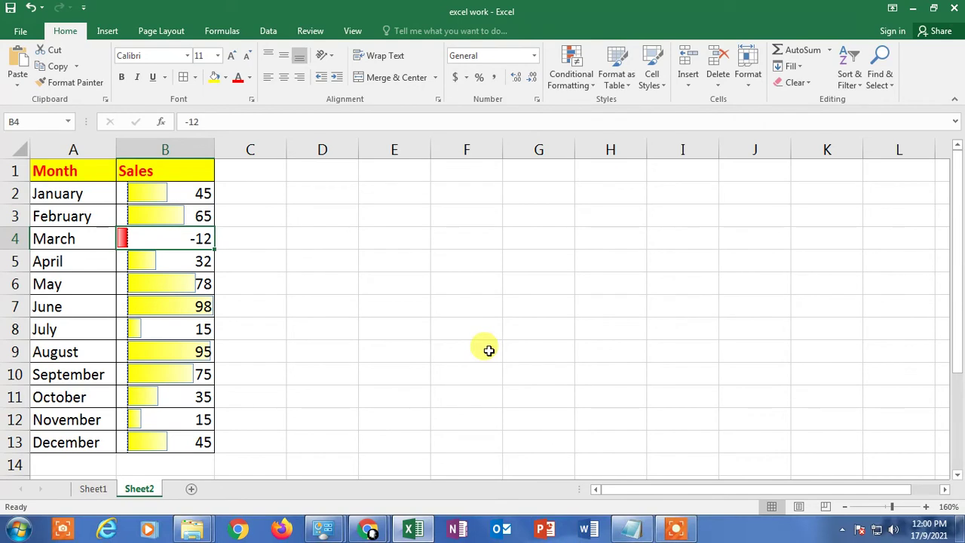
click(310, 279)
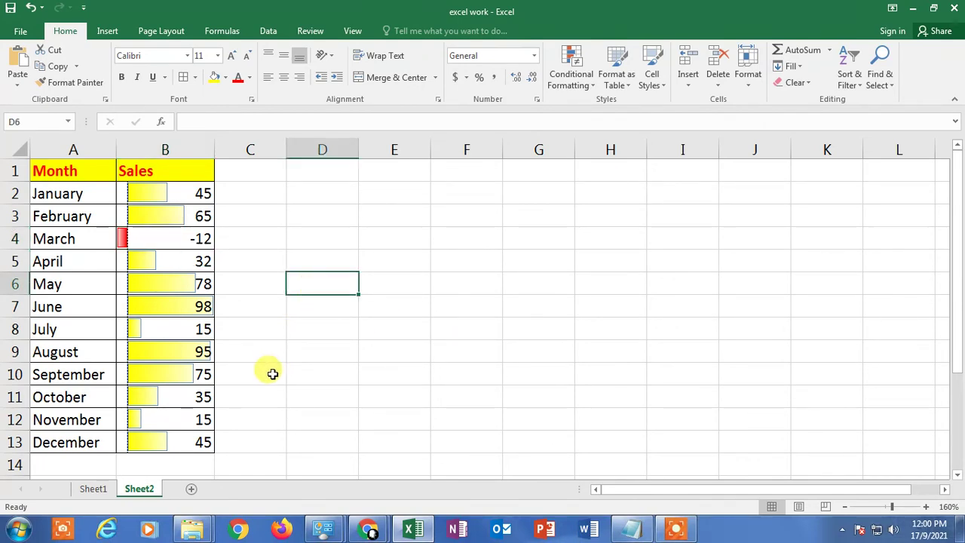
click(239, 258)
click(166, 281)
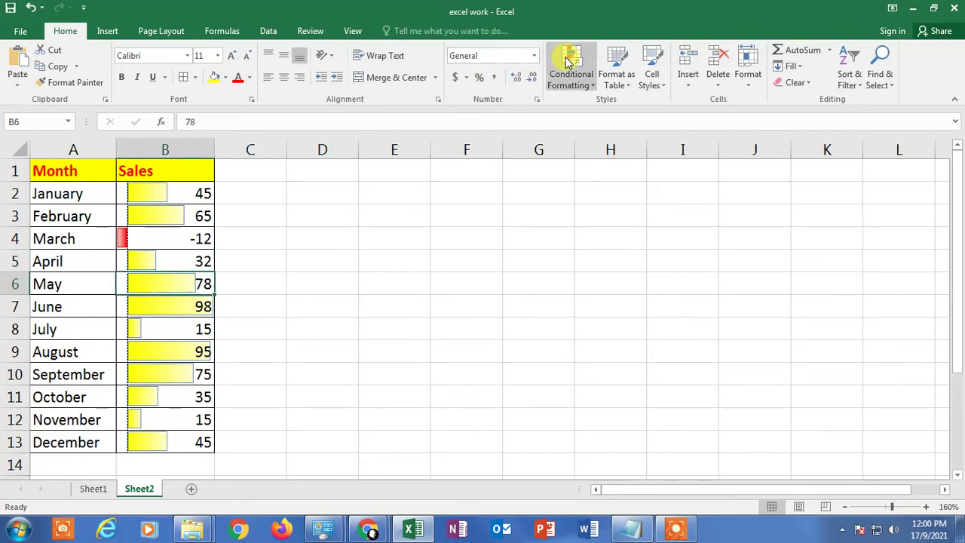
click(587, 82)
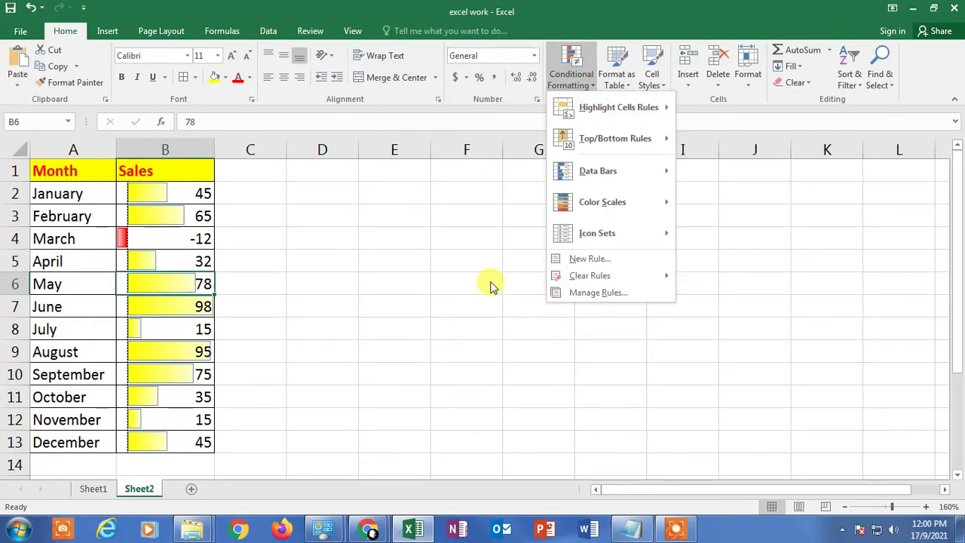
mouse_move(609, 278)
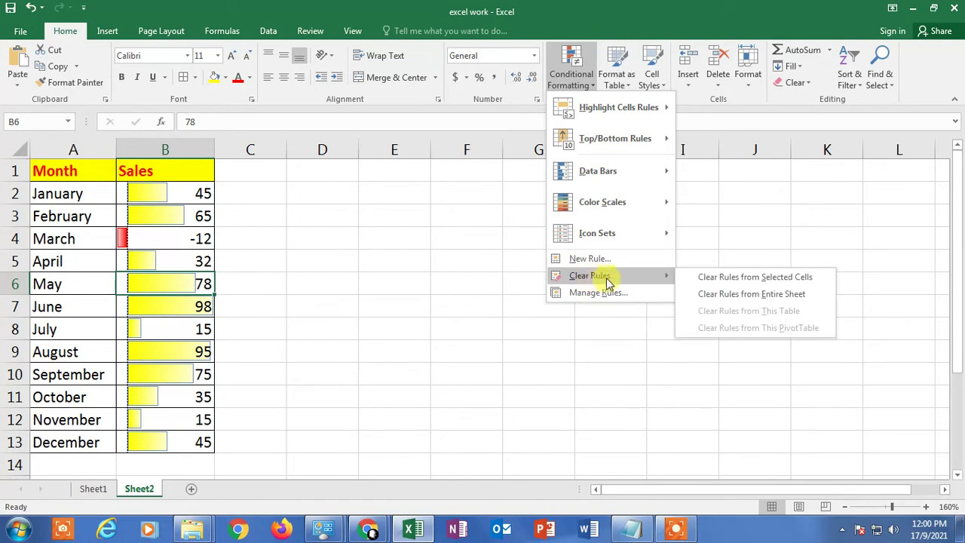
click(759, 300)
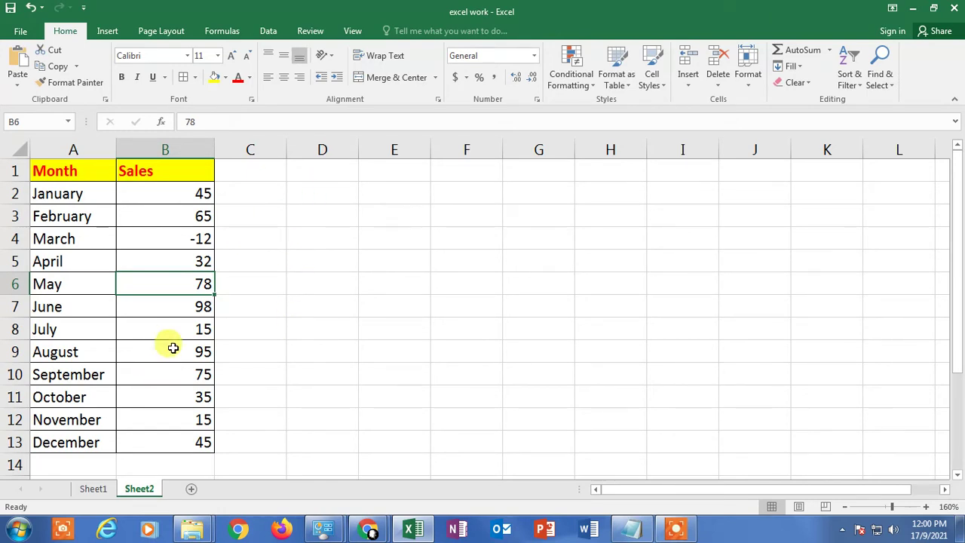
click(315, 303)
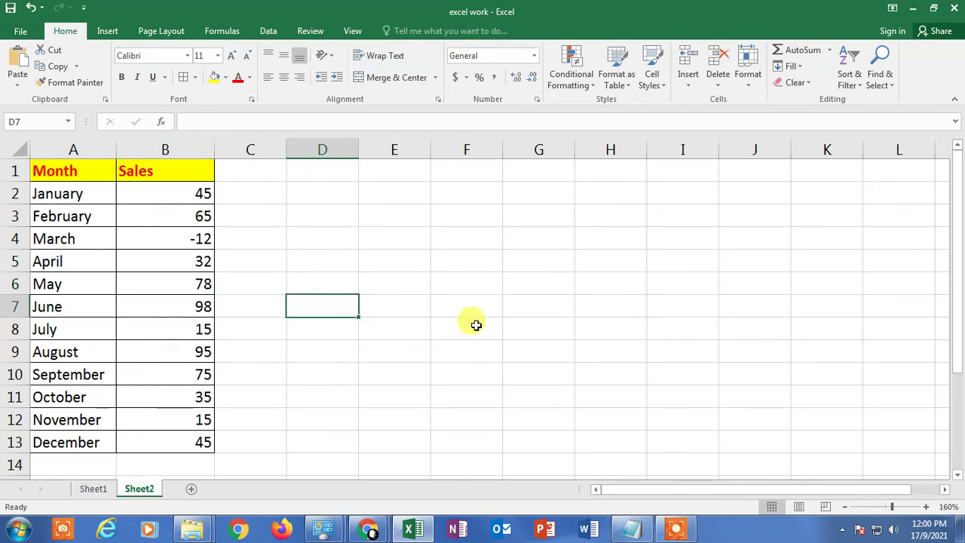
click(308, 331)
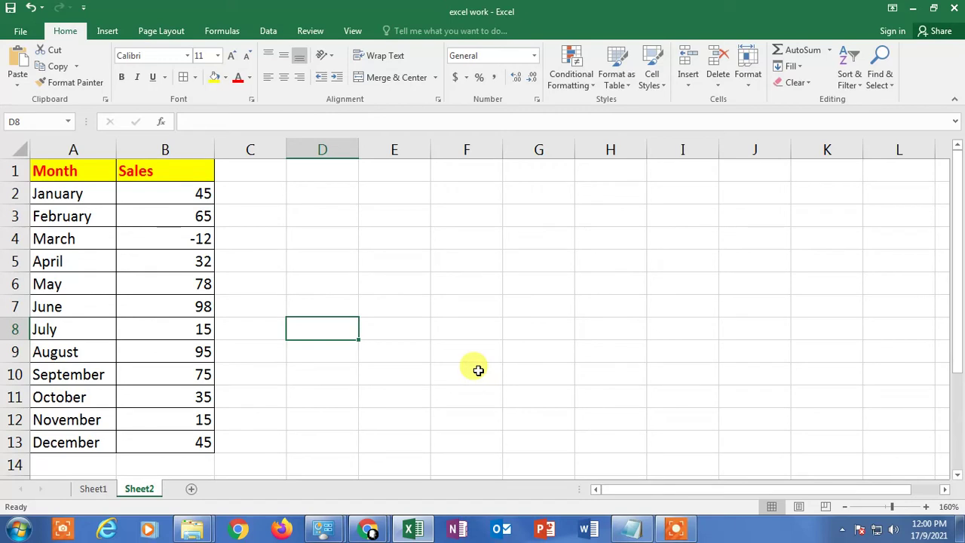
key(ctrl+y)
click(384, 249)
click(294, 263)
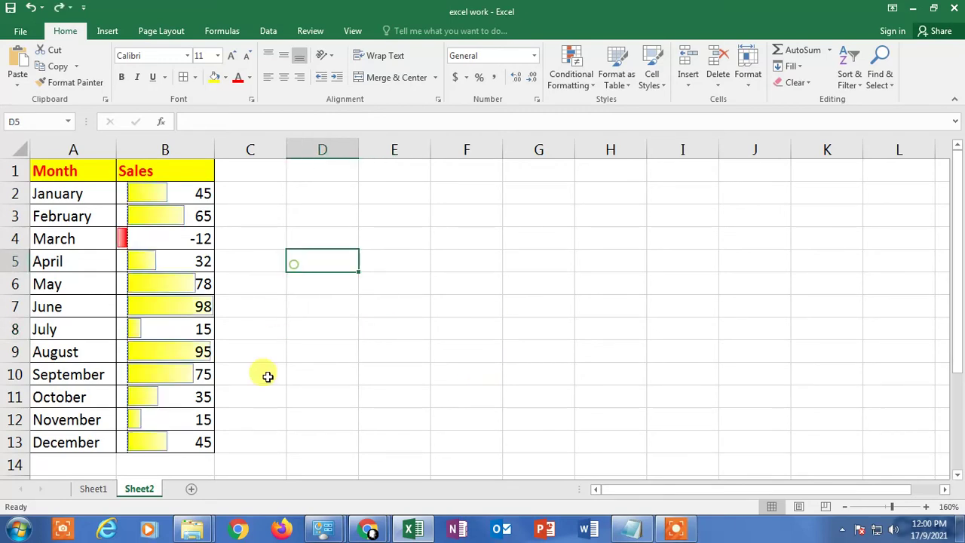
click(156, 212)
- Select cells in empty column D, ending on D2
click(340, 208)
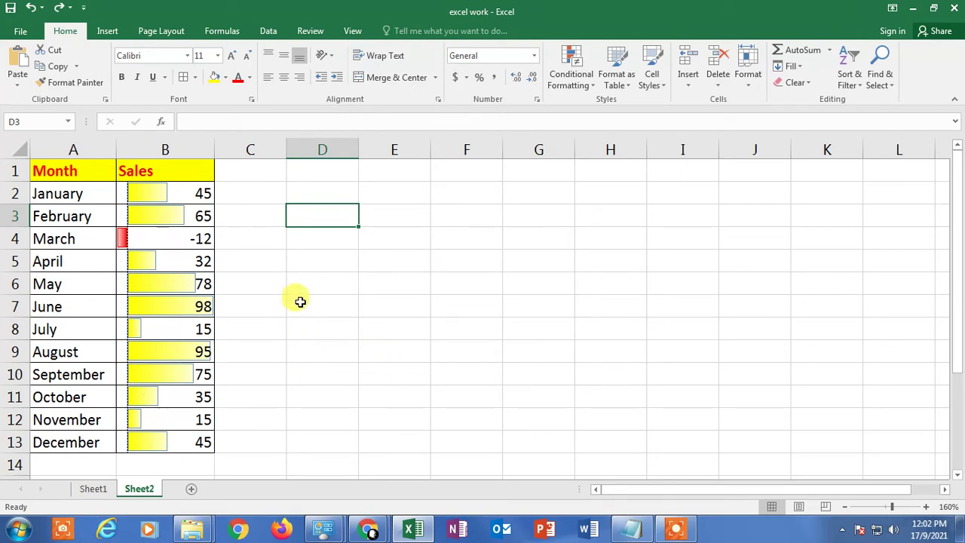
click(321, 194)
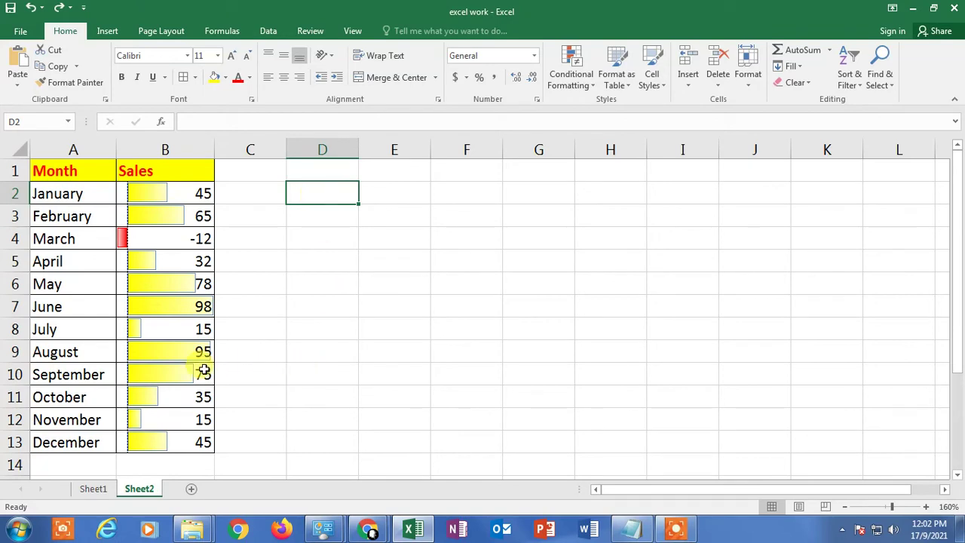
click(340, 237)
drag(319, 195, 308, 435)
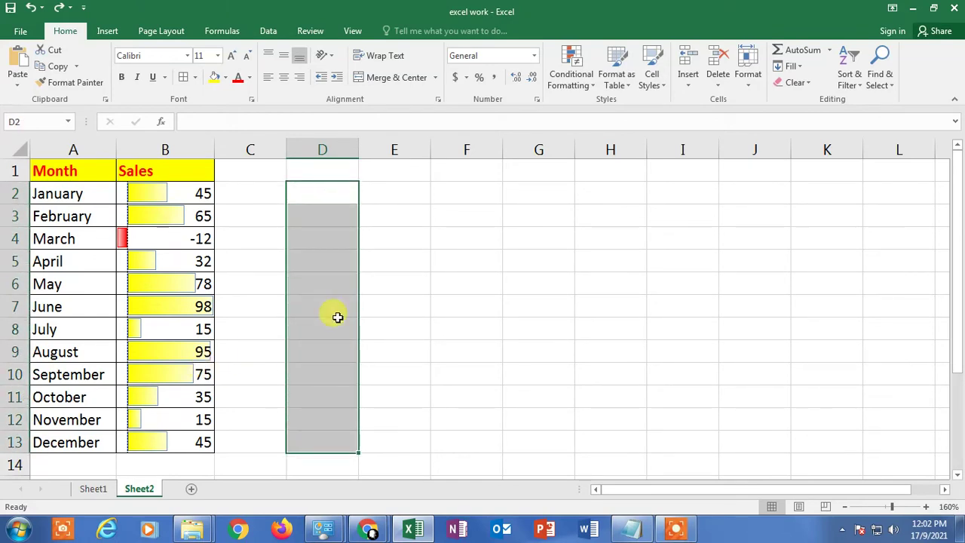
click(316, 232)
click(317, 186)
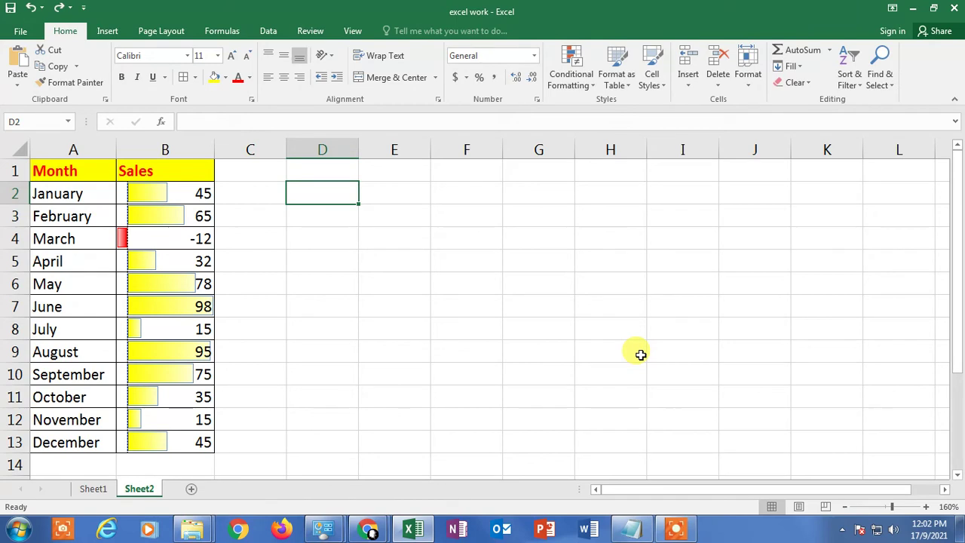
- Enter the formula =B2 in D2 so it shows 45
text(=)
key(Left)
key(Left)
key(Left)
key(Right)
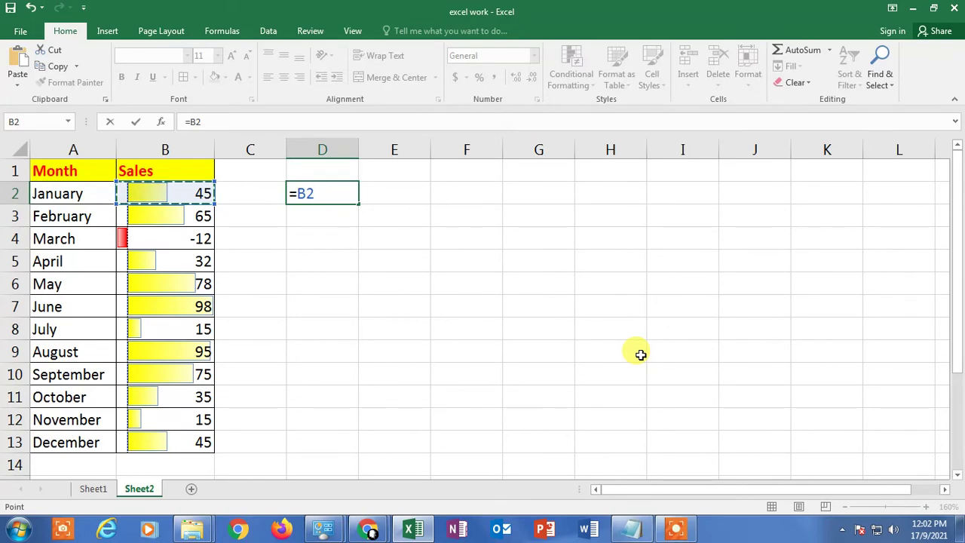
key(Return)
click(323, 195)
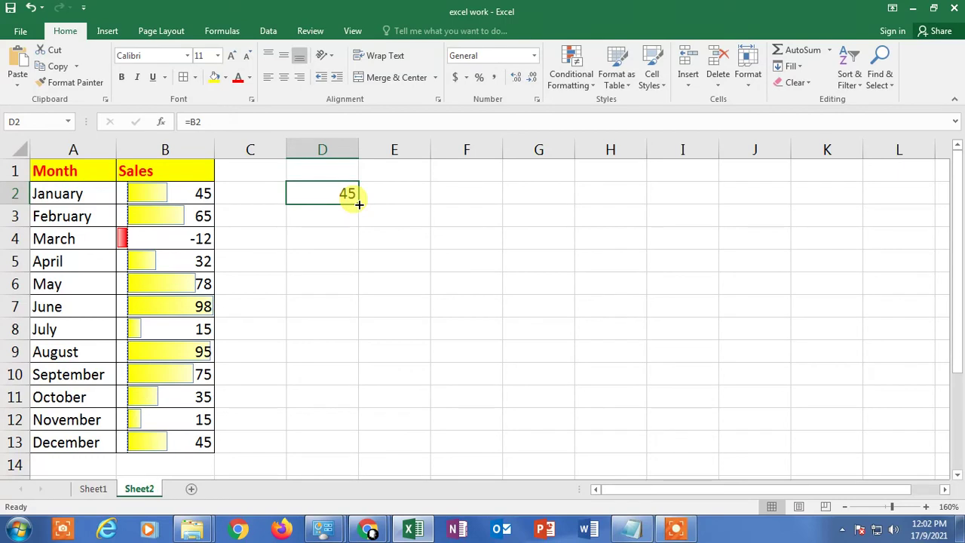
- Fill the =B2 formula down to D13 and select D2:D13
drag(359, 203, 330, 450)
click(312, 307)
drag(332, 194, 334, 442)
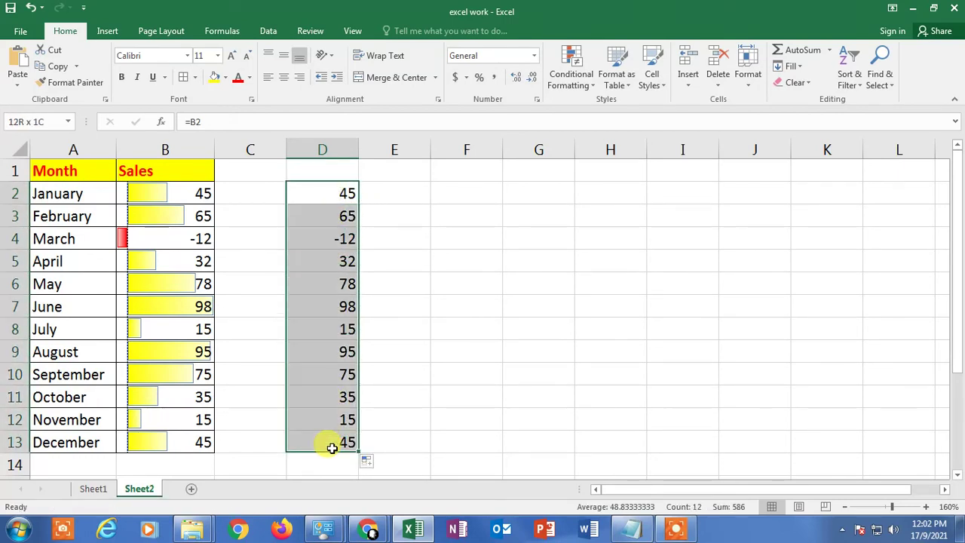
click(433, 257)
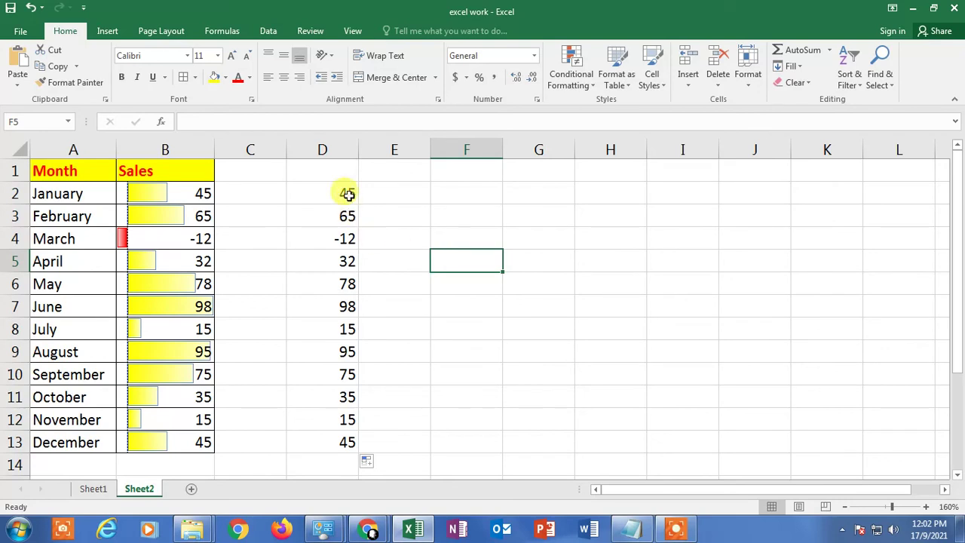
drag(332, 192, 342, 450)
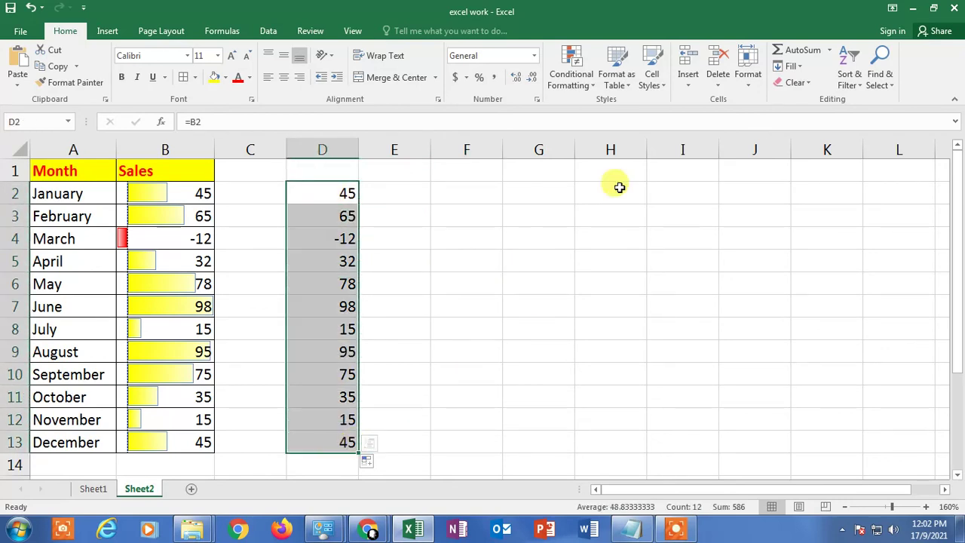
- Apply blue Gradient Fill data bars to D2:D13
click(593, 89)
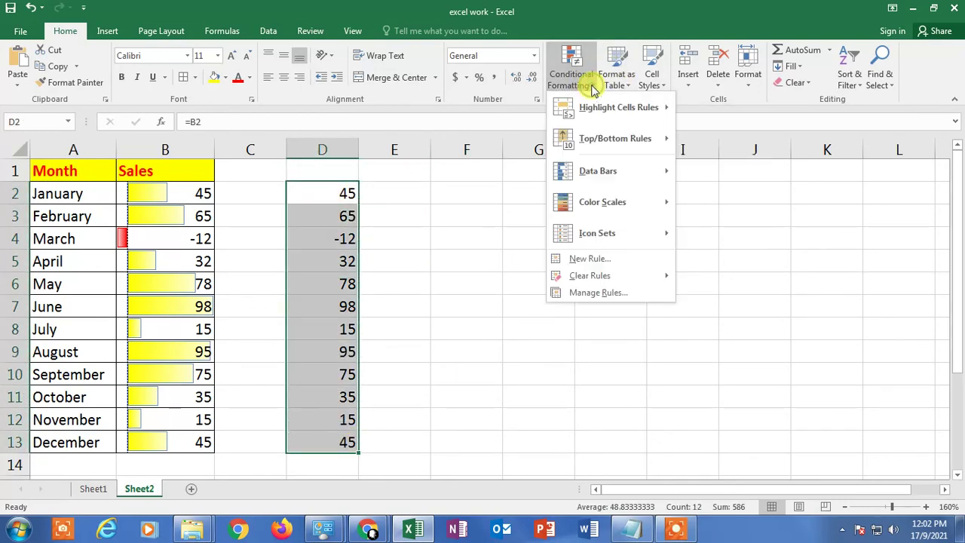
mouse_move(649, 175)
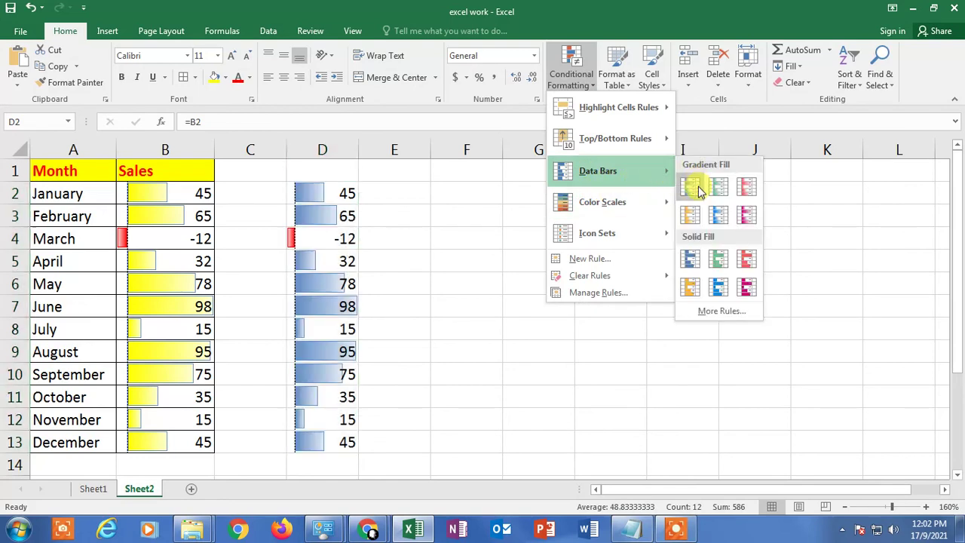
click(696, 189)
click(478, 219)
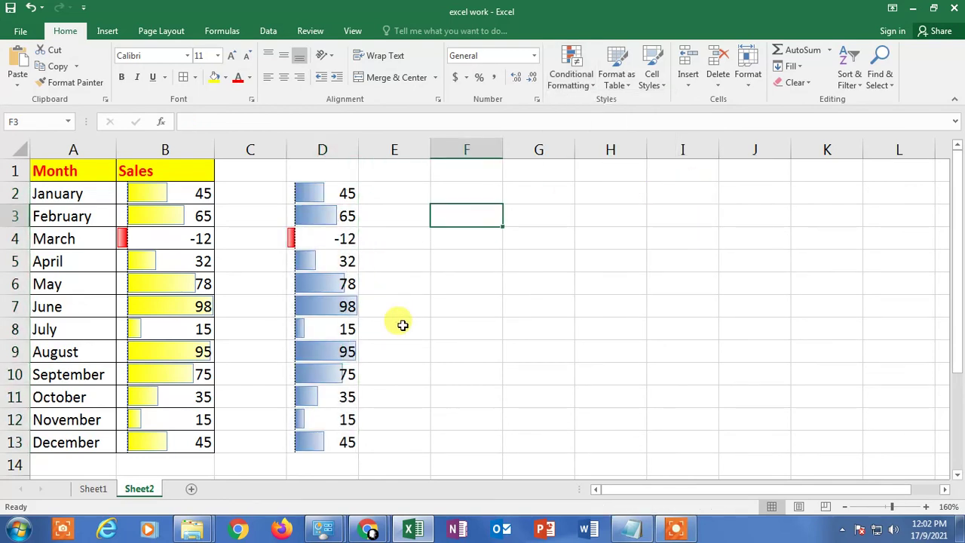
- Widen column D so its data bars have more room
double_click(360, 154)
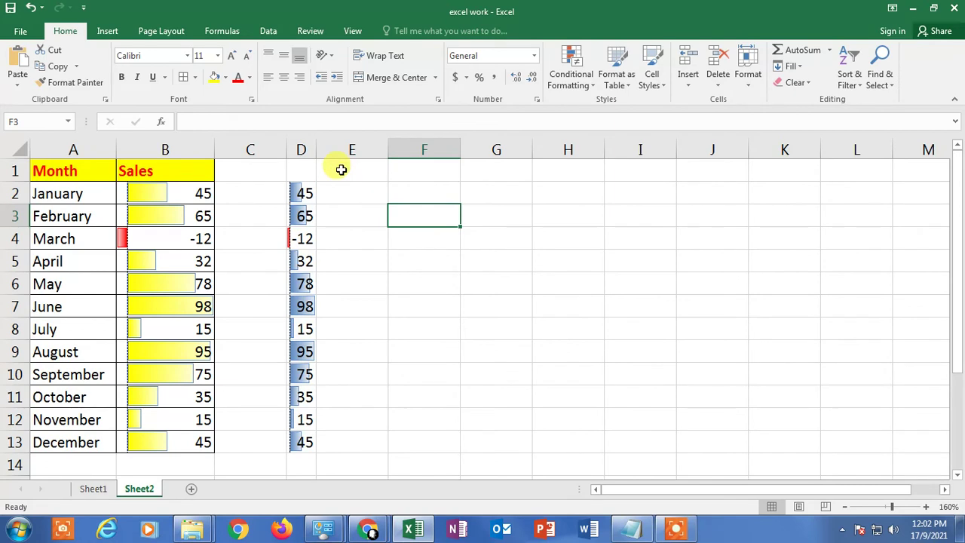
drag(315, 151, 400, 113)
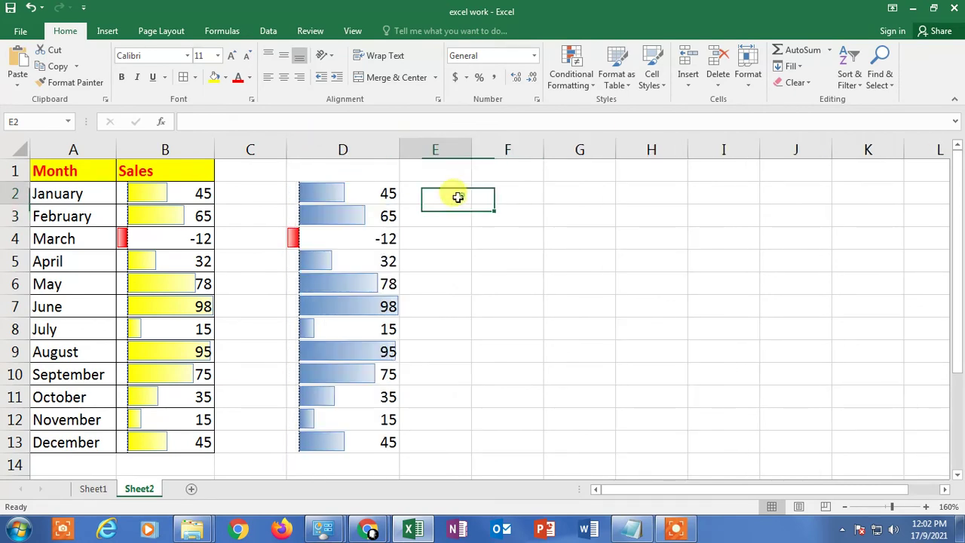
click(349, 211)
click(326, 307)
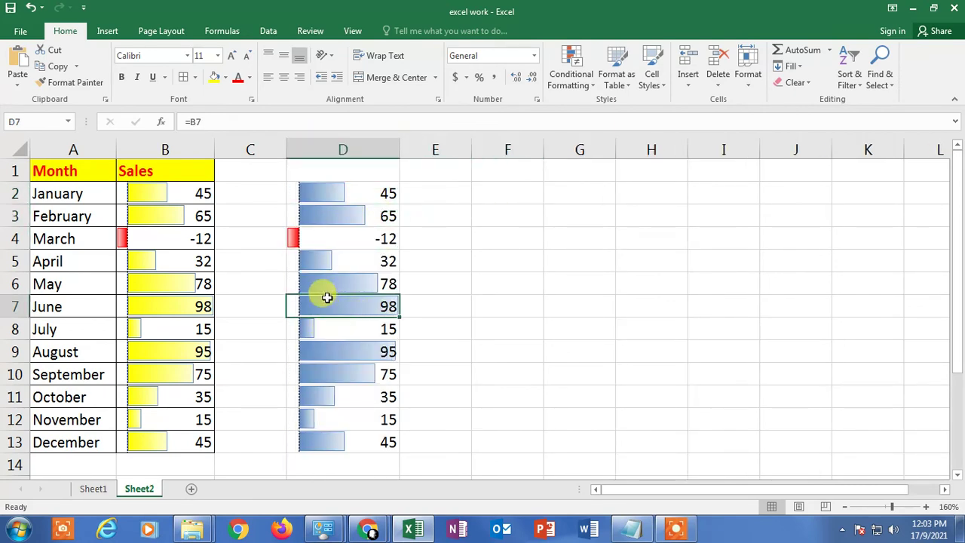
click(594, 85)
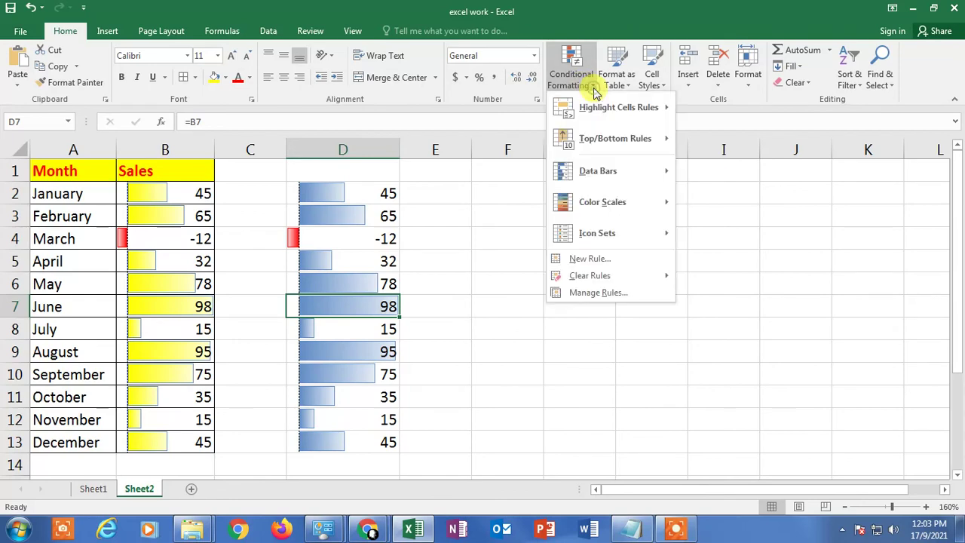
- Turn on Show Bar Only in column D's data bar rule and apply it
click(601, 292)
drag(494, 132, 701, 130)
click(632, 173)
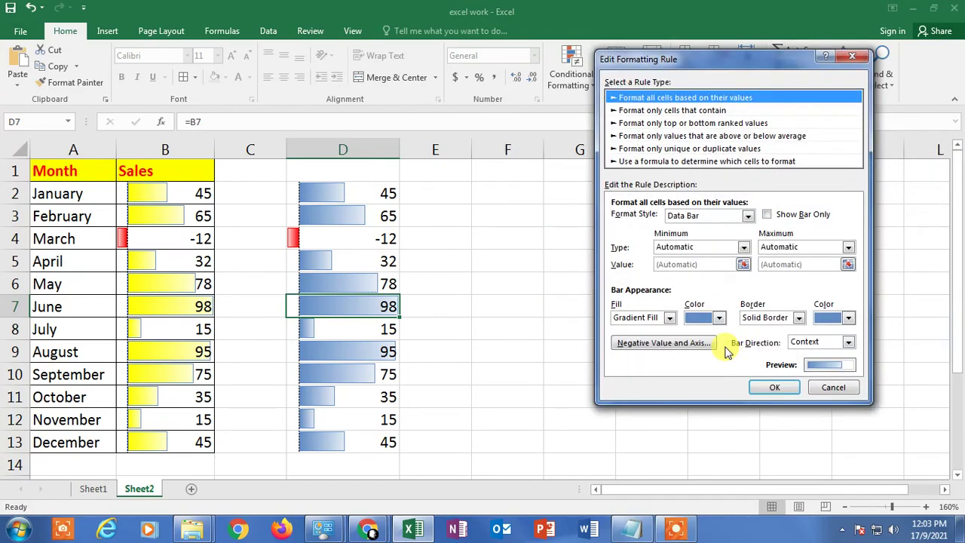
click(767, 215)
click(775, 388)
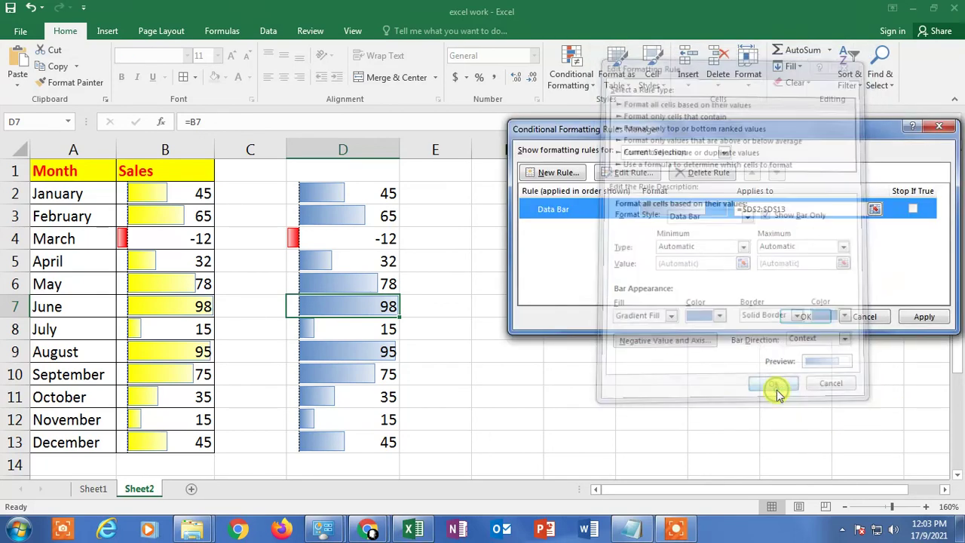
click(923, 317)
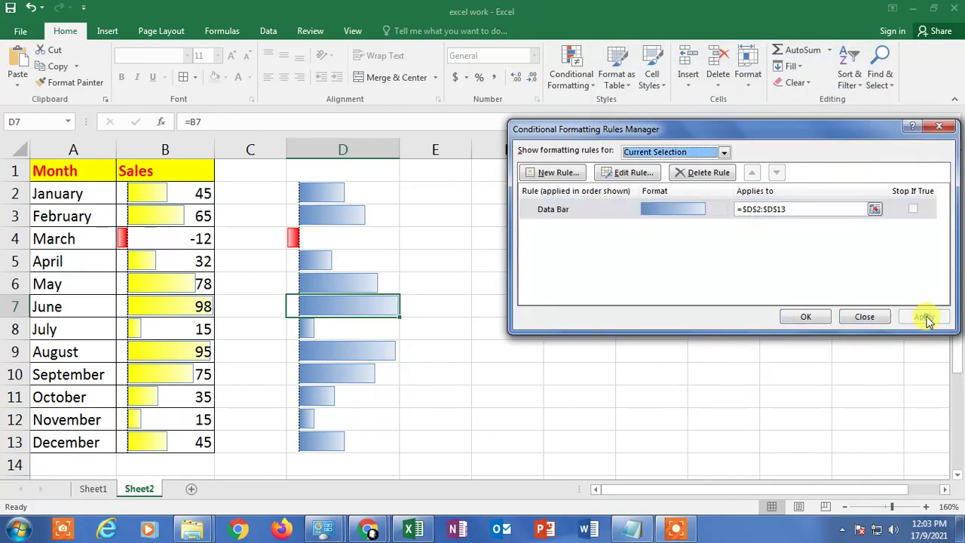
click(806, 318)
- Click D2 and nearby empty cells to check the bars-only display
click(341, 185)
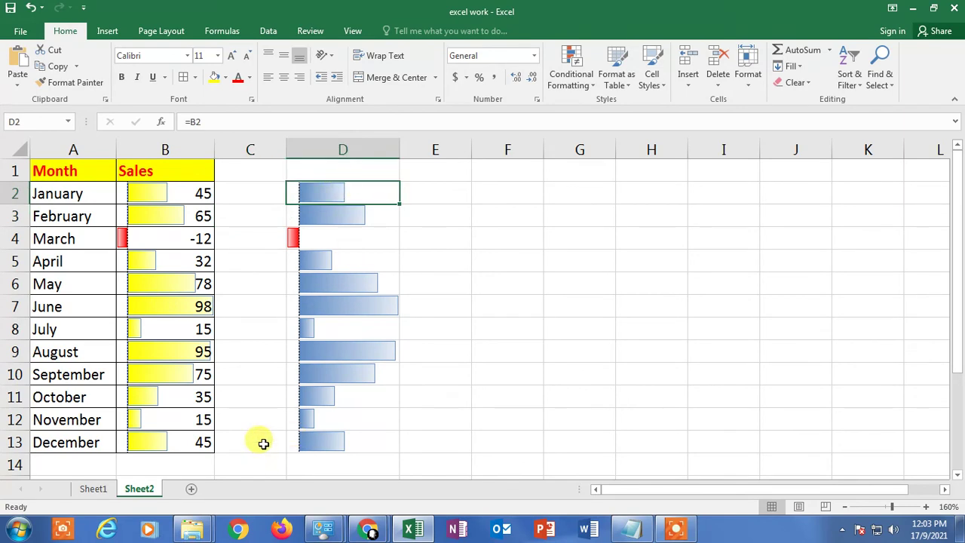
click(478, 245)
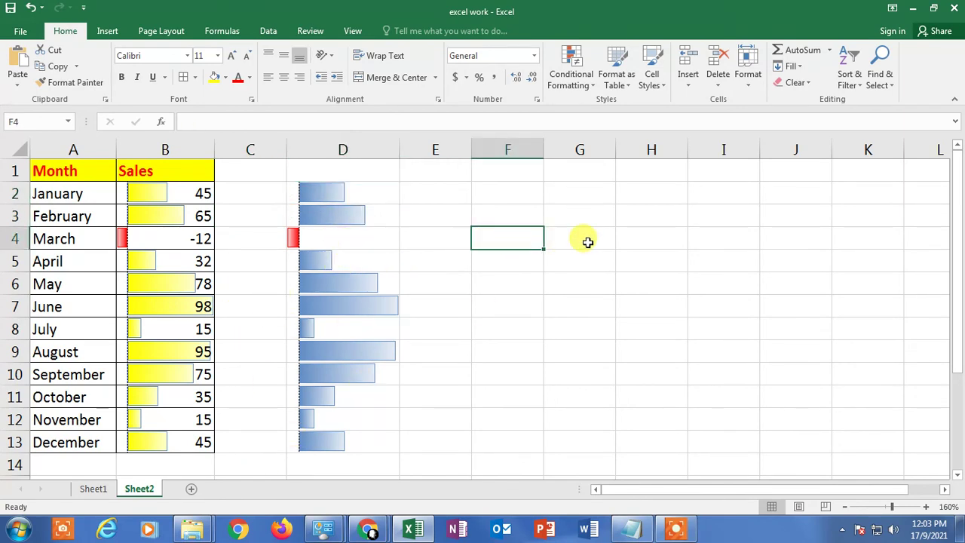
click(431, 184)
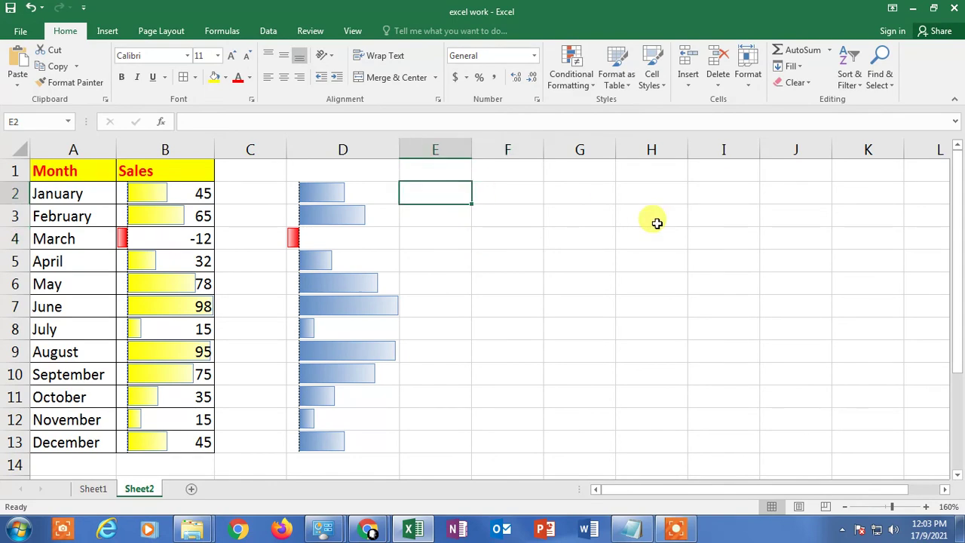